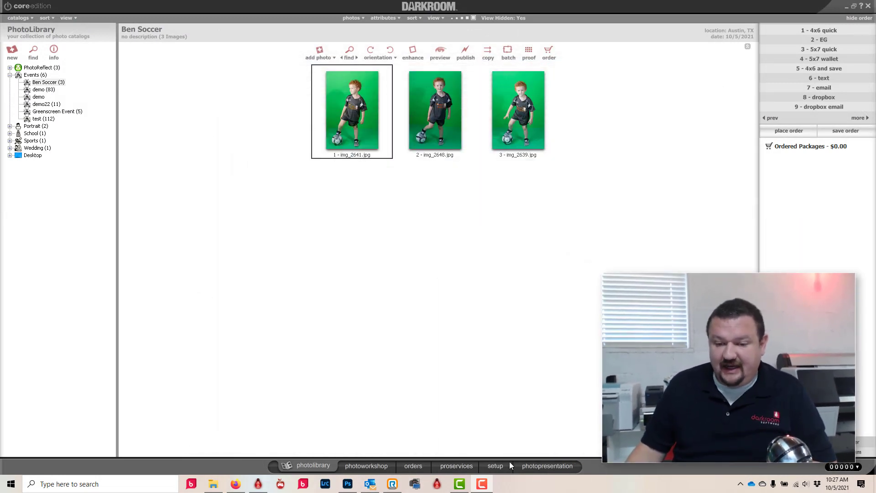
- Switch from the Ben Soccer catalog to the setup area's My Templates library
left_click(496, 466)
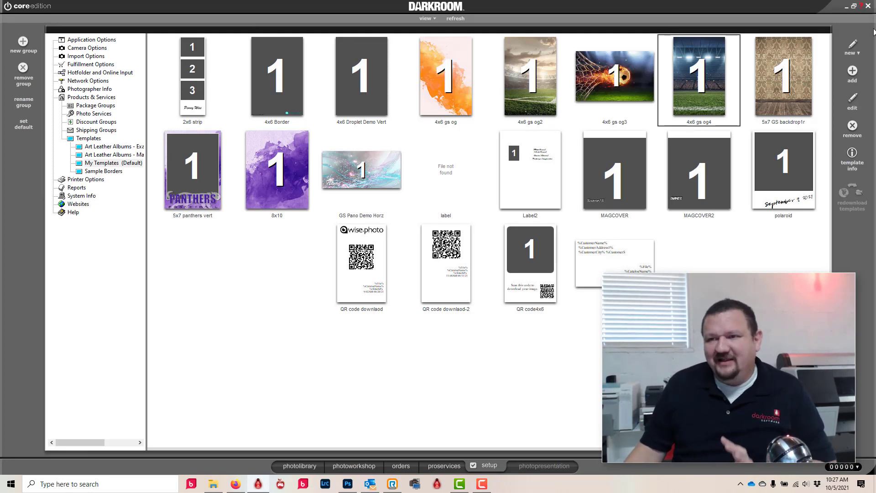
- Create a new 4x6 horizontal border template described as '4x6 gs horz'
left_click(853, 50)
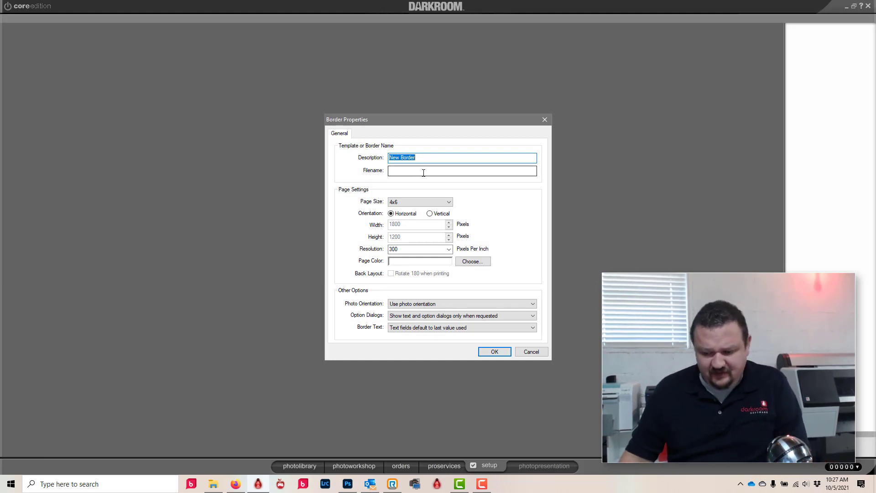
type("4c6")
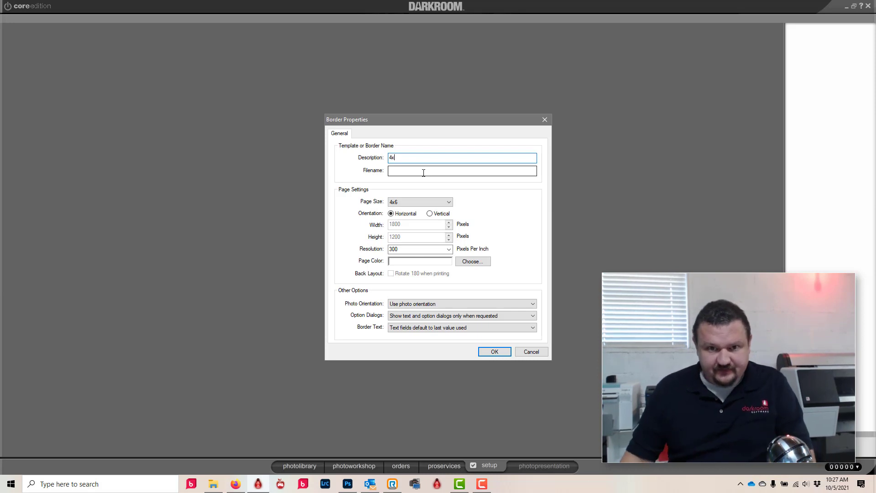
key("BackSpace")
type("x6")
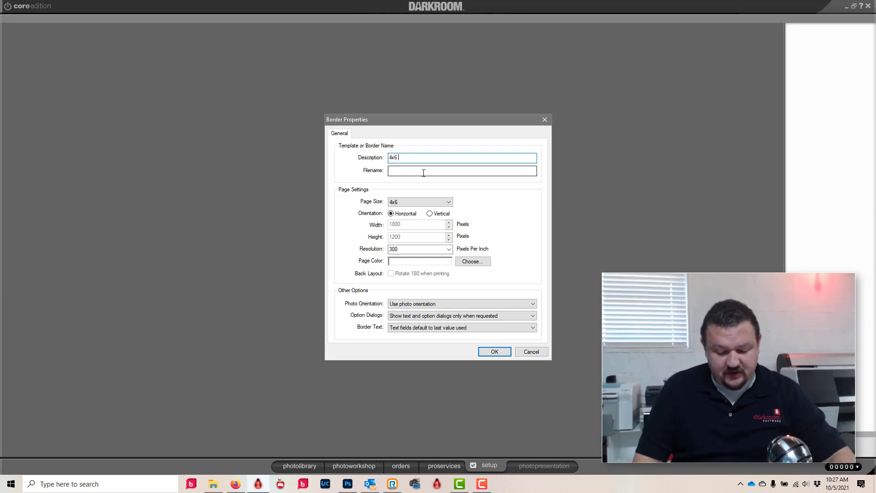
type(" gs")
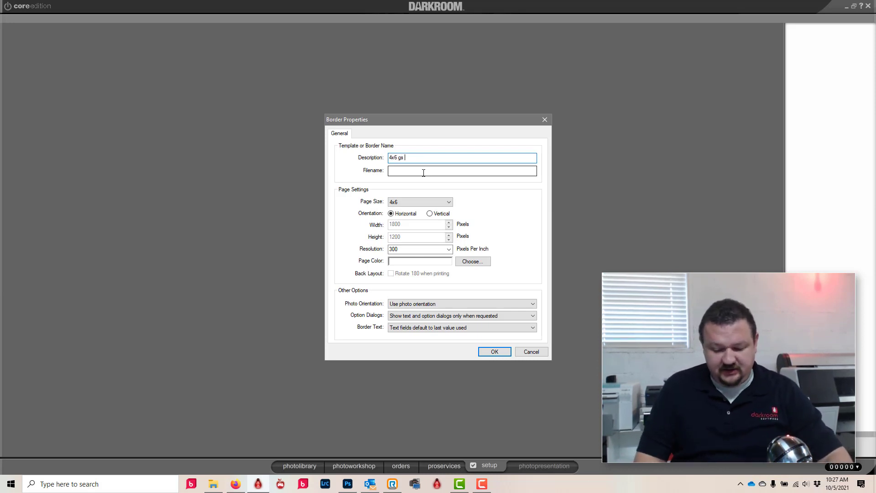
type(" horz")
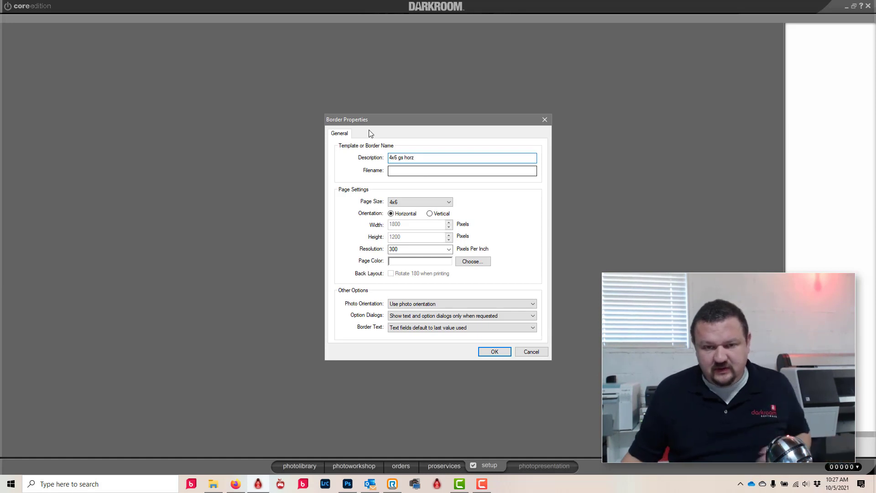
left_click(495, 351)
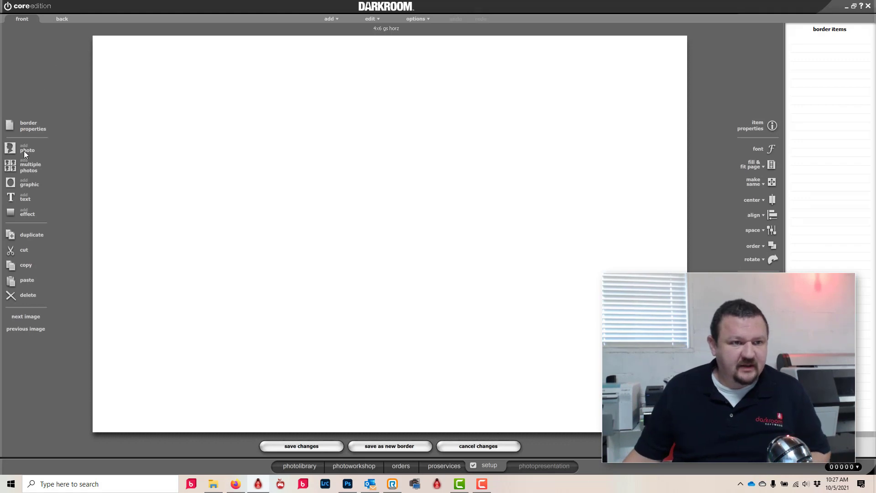
- Add Stadium.jpeg from the My Templates folder as the template's background graphic
left_click(27, 184)
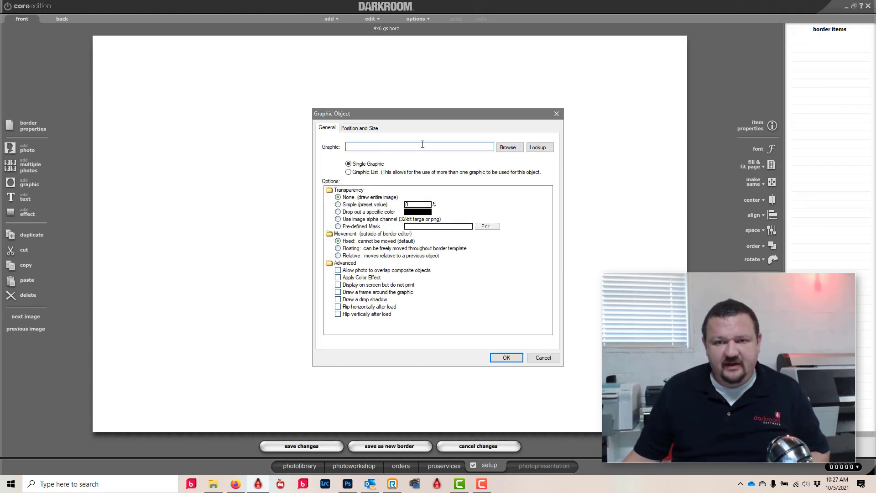
left_click(502, 148)
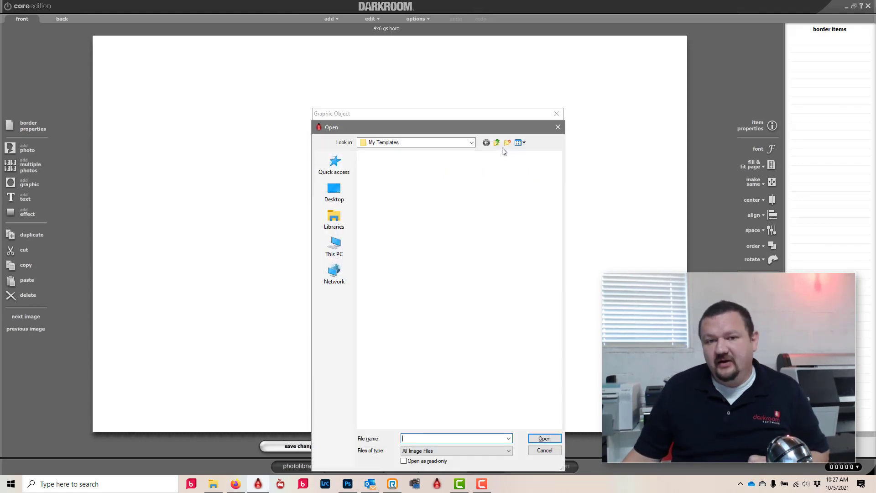
left_click(473, 143)
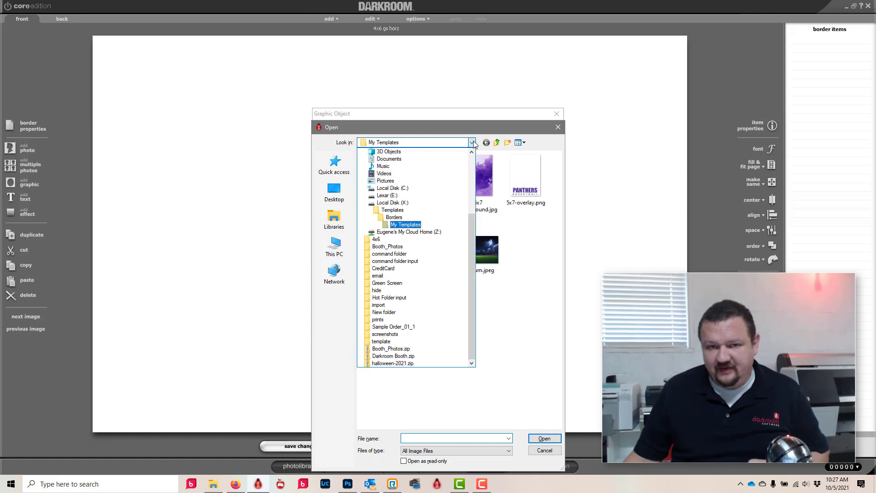
left_click(386, 145)
left_click(475, 247)
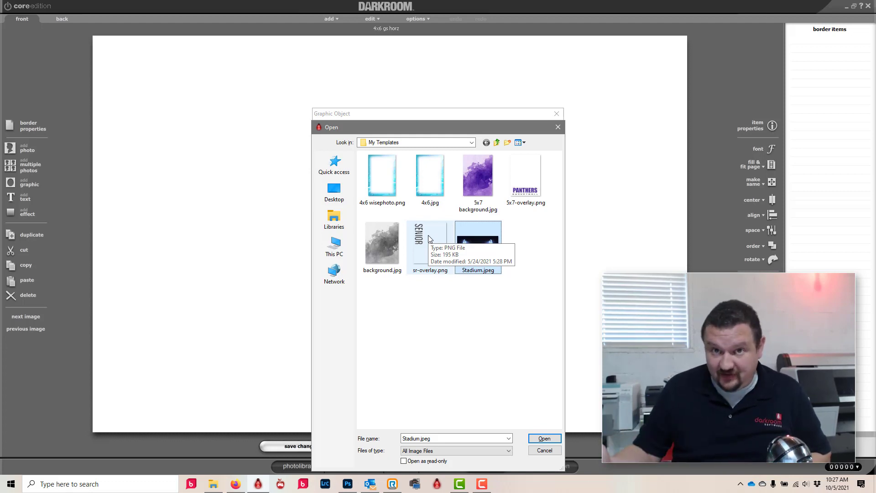
left_click(544, 441)
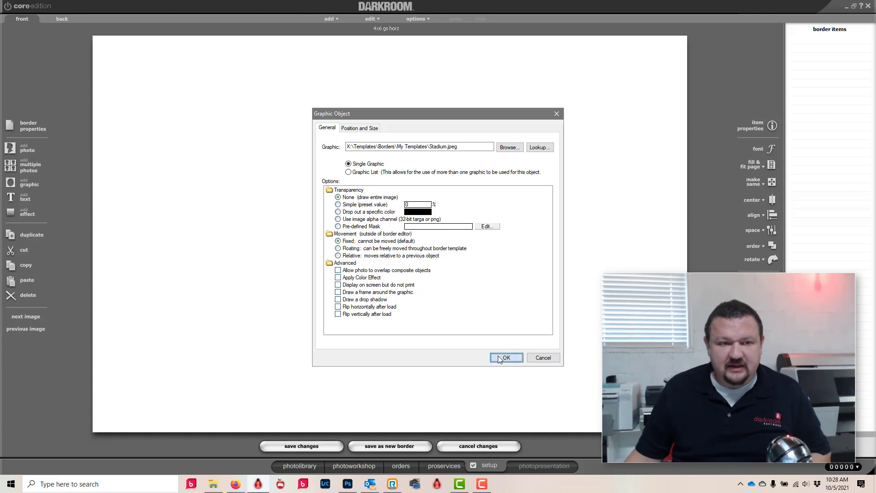
left_click(499, 359)
- Add a floating chroma-key photo slot and save the template as 4x6 gs horz.crd
left_click(10, 149)
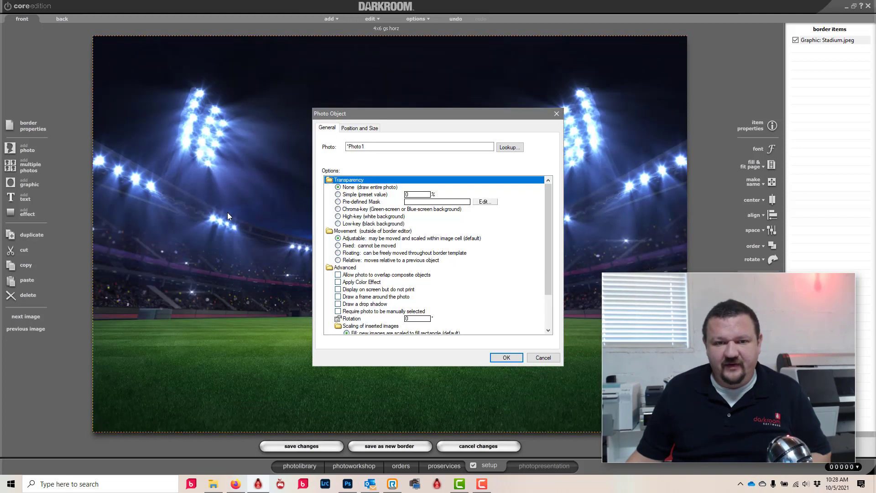
left_click(372, 209)
left_click(498, 358)
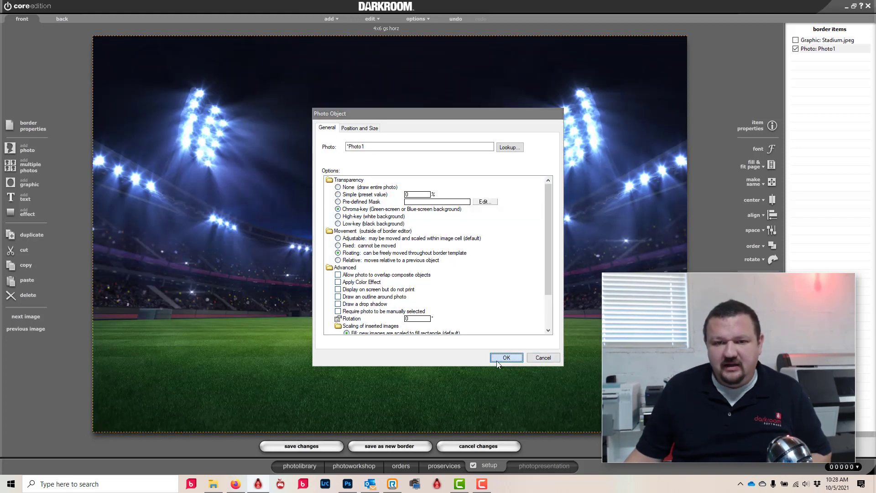
left_click(396, 446)
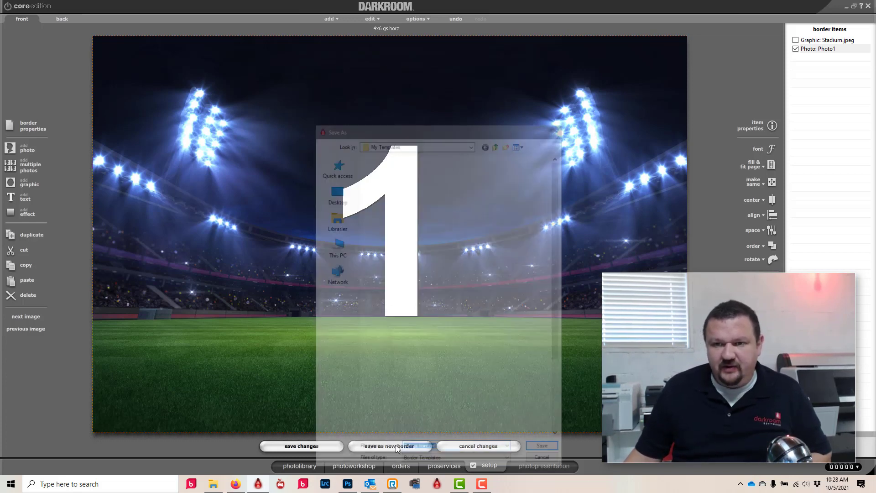
left_click(546, 451)
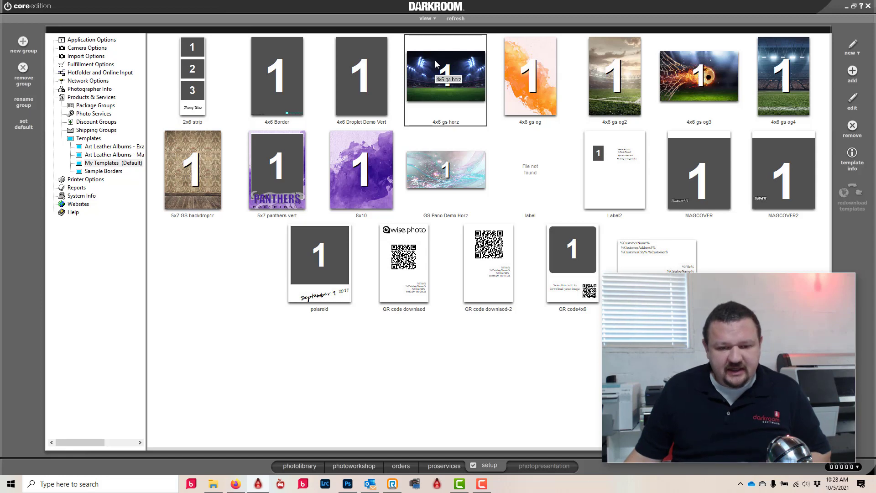
- Load the soccer photos and shift the first boy lower and right on the stadium
left_click(353, 465)
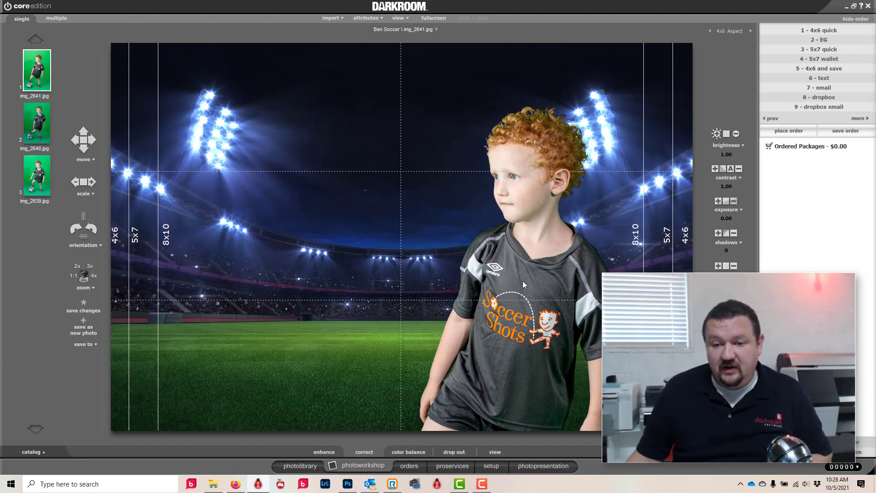
scroll(524, 280, "up", 3)
left_click_drag(530, 272, 539, 283)
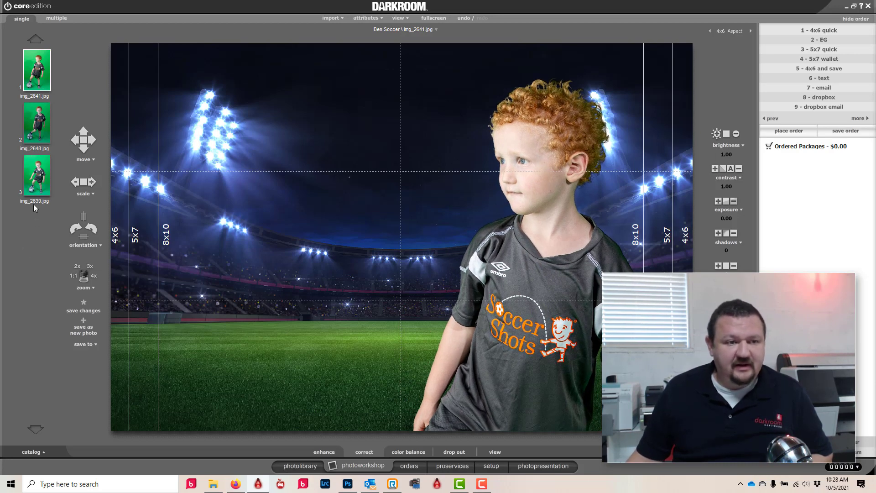
- Drop the boy-with-ball photo img_2639 onto the stadium, shrink it, and place it left of centre
left_click_drag(37, 175, 259, 347)
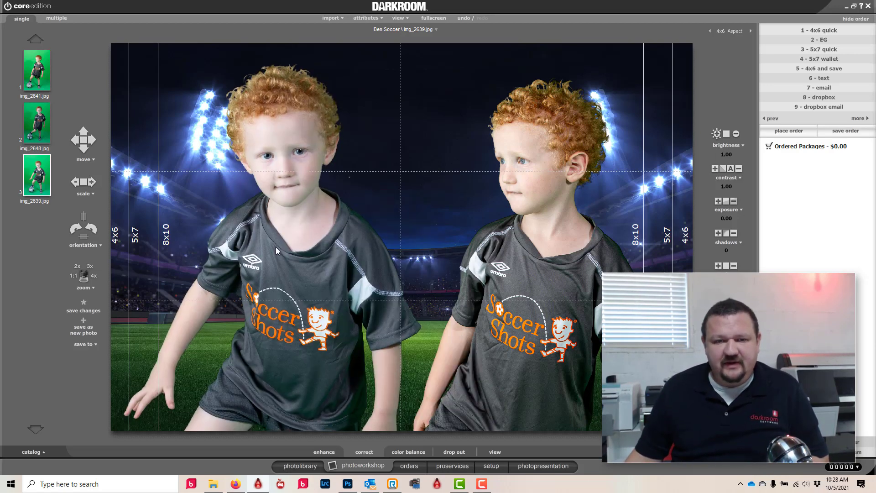
scroll(275, 246, "down", 2)
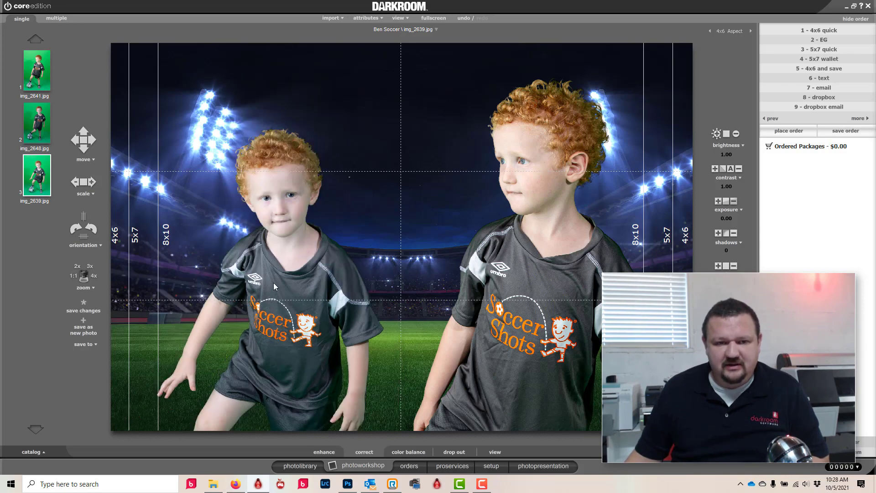
scroll(272, 276, "down", 2)
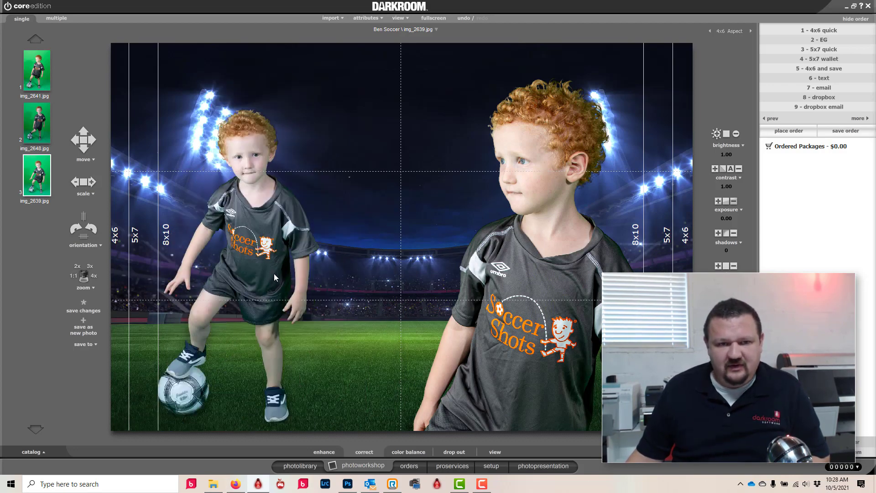
scroll(266, 262, "down", 2)
left_click_drag(264, 261, 288, 290)
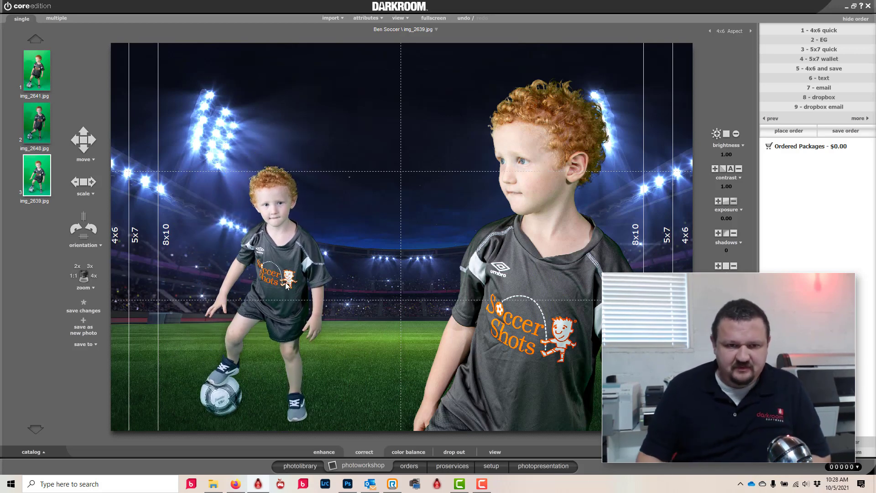
- Add a 'Danger Wise' title in white Brush Script MT at size 80
key("6")
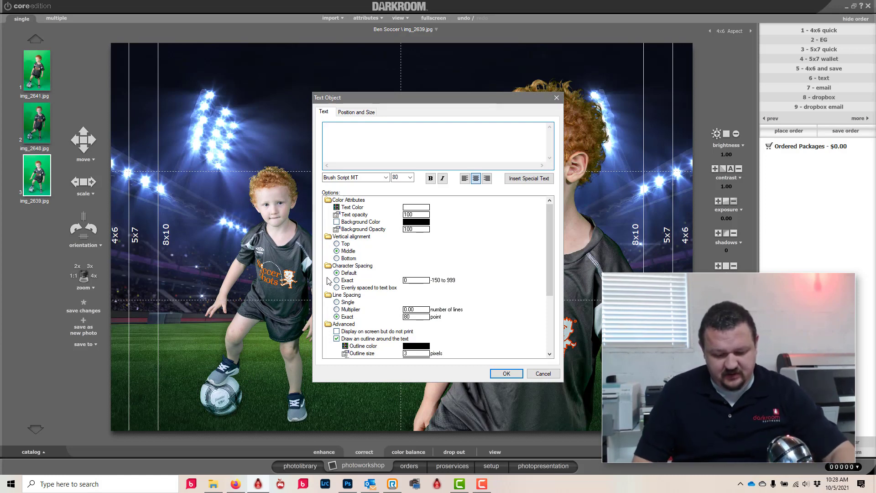
type("Dan")
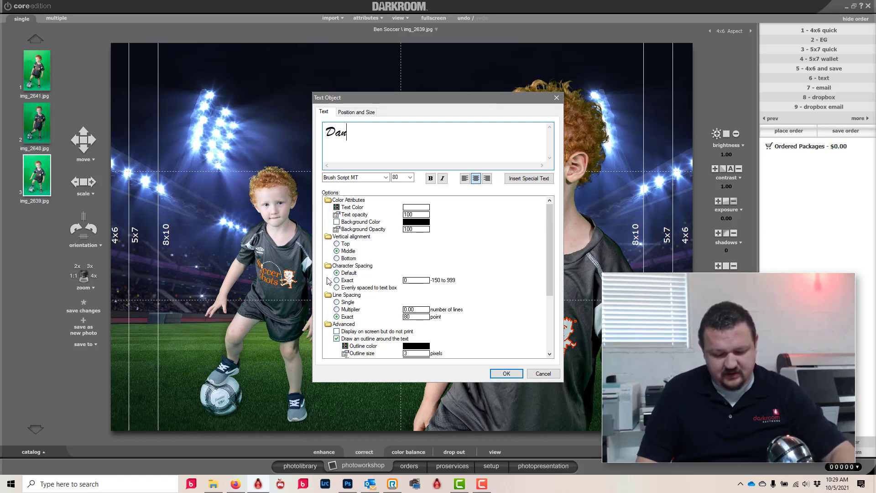
type("ger Wise")
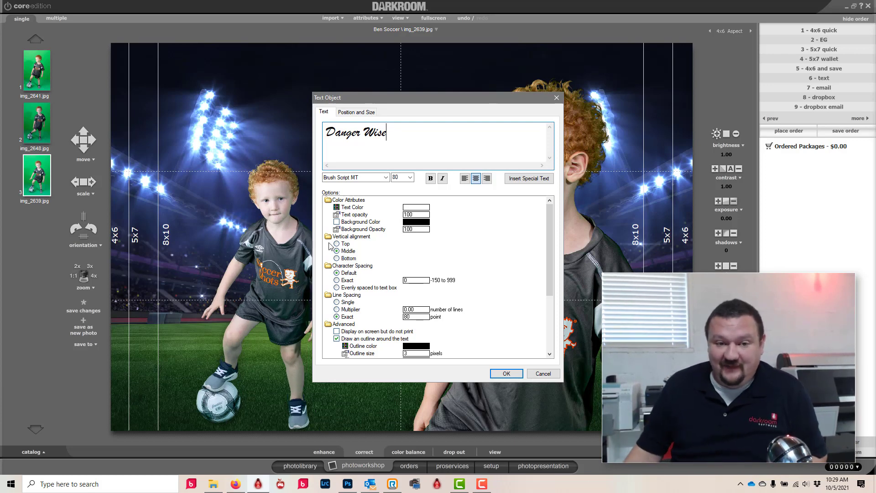
left_click(513, 377)
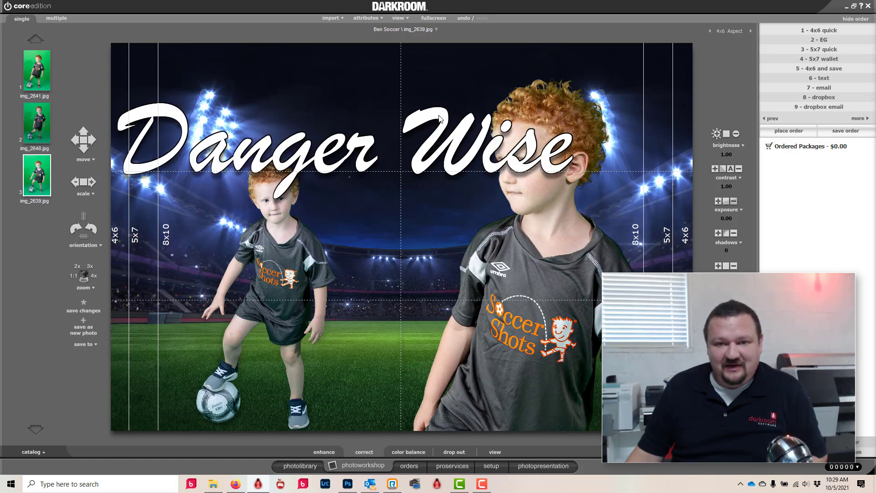
- Reduce the Danger Wise title's font size and move it to the upper left
double_click(439, 119)
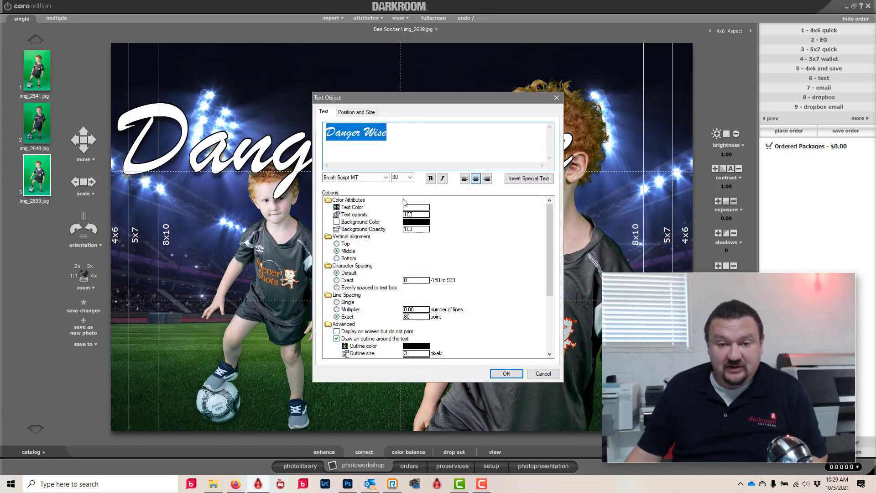
left_click(398, 177)
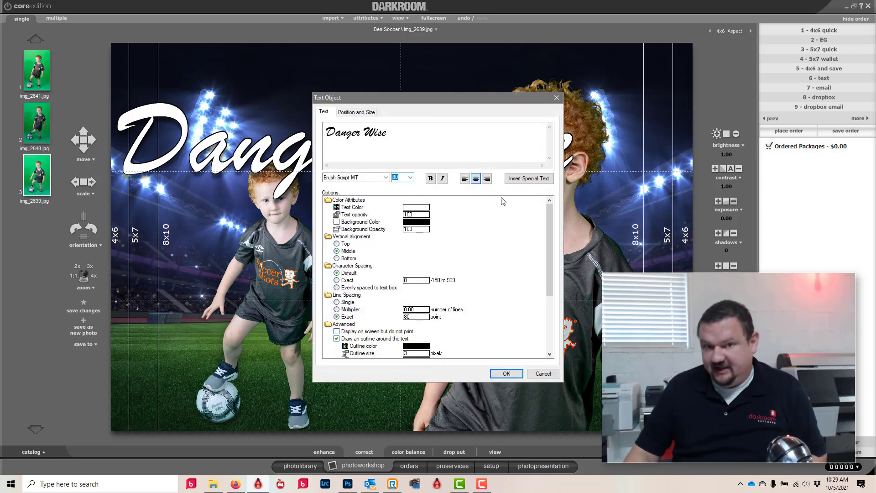
left_click(506, 373)
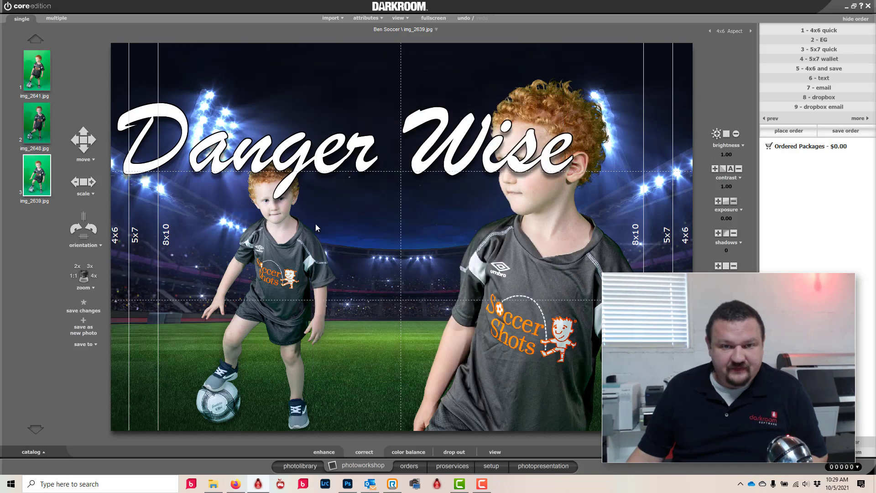
left_click_drag(361, 102, 358, 94)
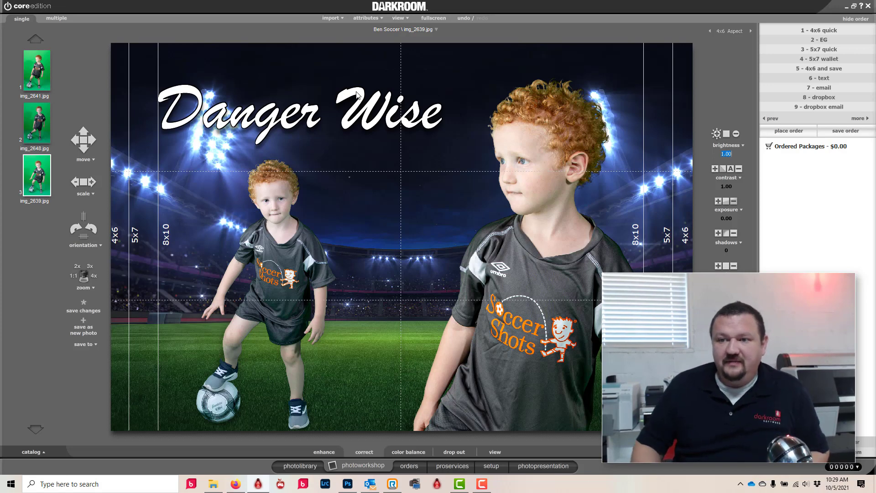
left_click(825, 31)
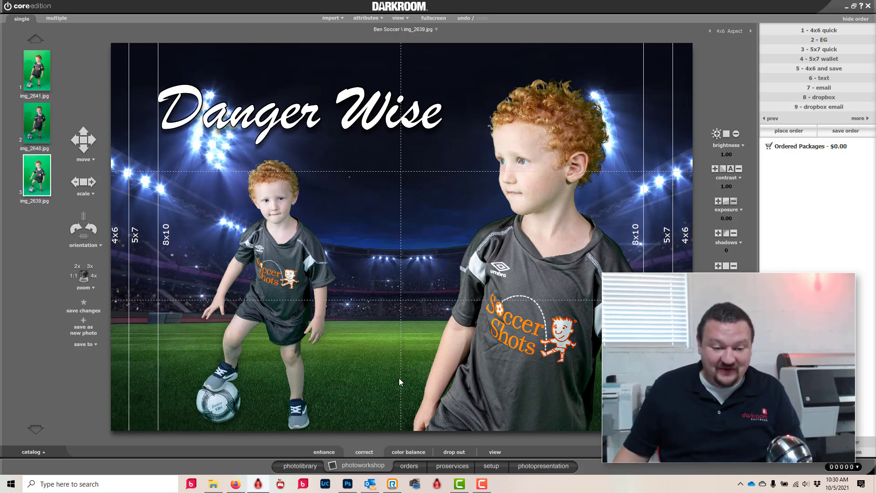
- Reload the wise.photo gallery home page in Firefox and open the Danger gallery
left_click(235, 484)
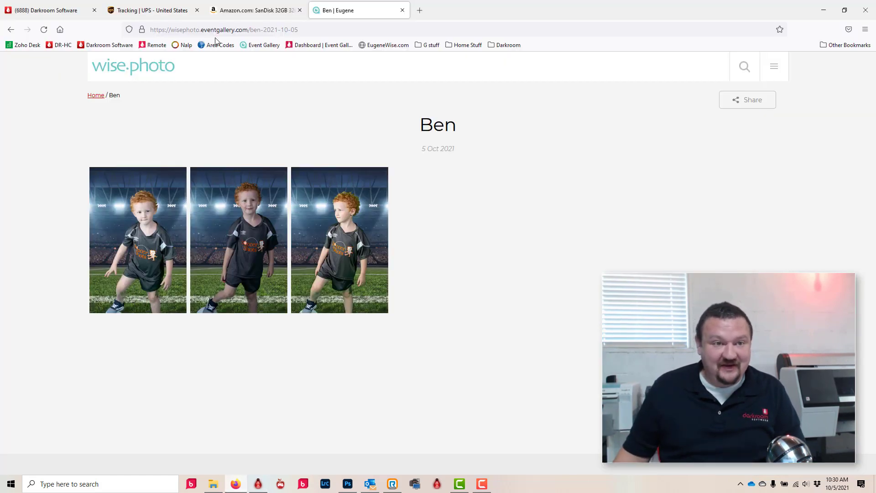
left_click(44, 29)
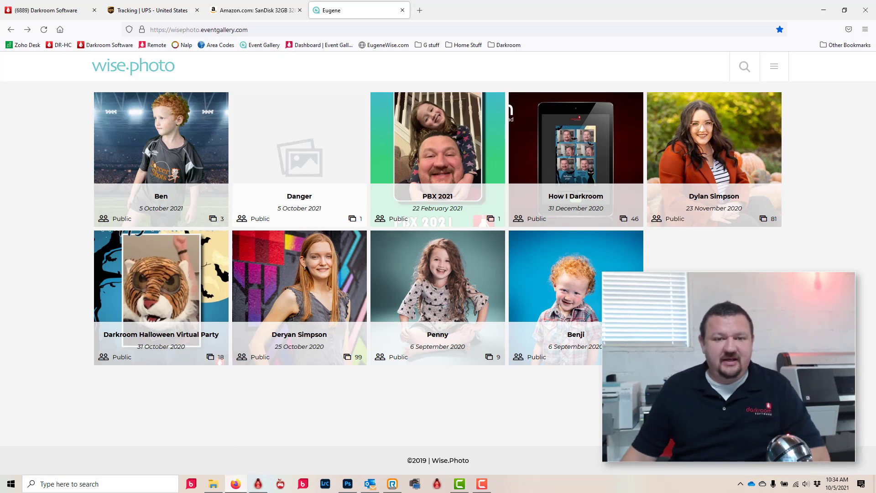
left_click(274, 142)
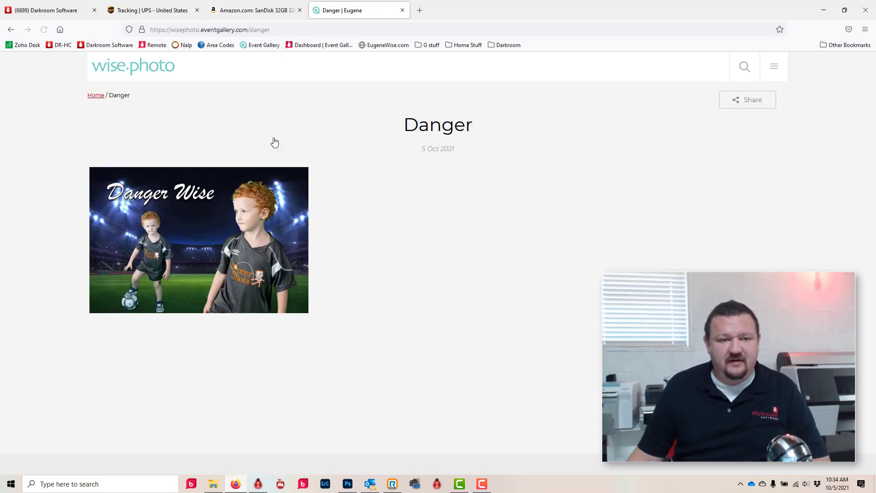